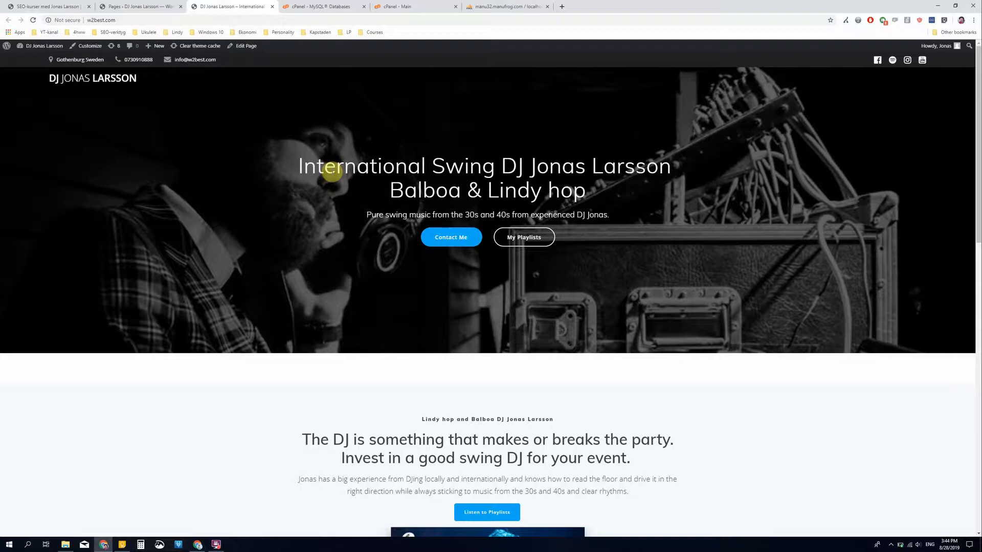
- Find the Duplicator WordPress migration plugin in the plugin directory of the w2best.com site and activate it
left_click(169, 6)
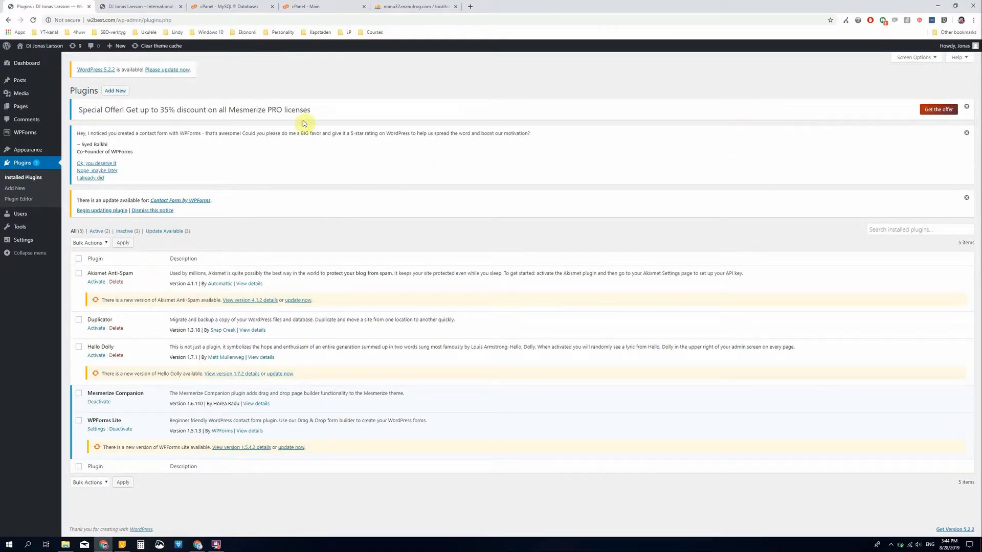
left_click(115, 91)
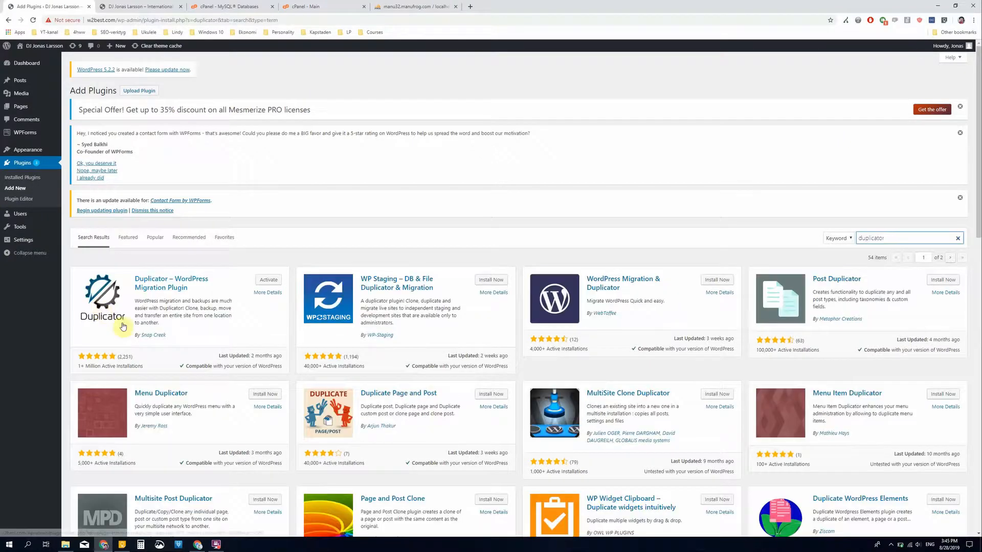
left_click(263, 282)
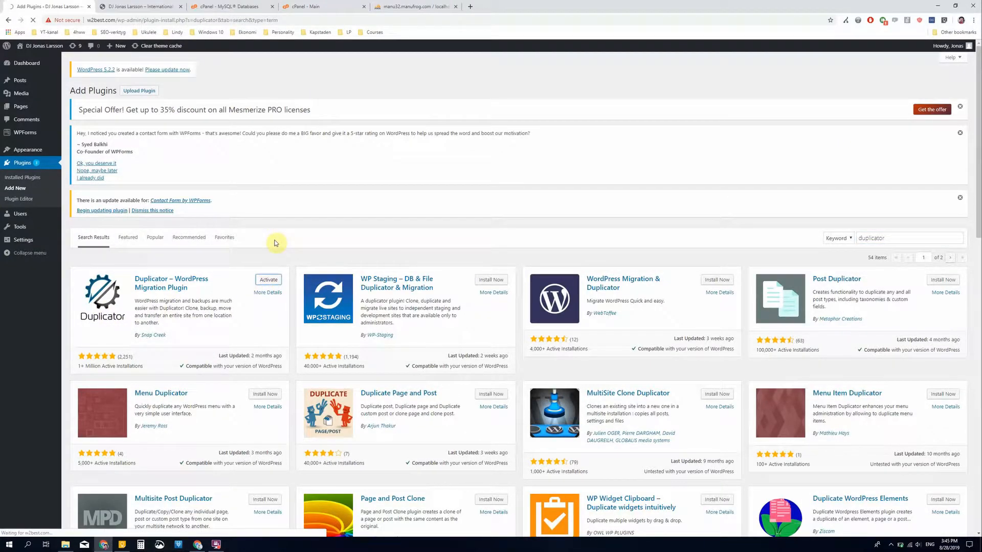
- Build a new Duplicator package of the site with the default setup and download its installer and archive files
mouse_move(25, 261)
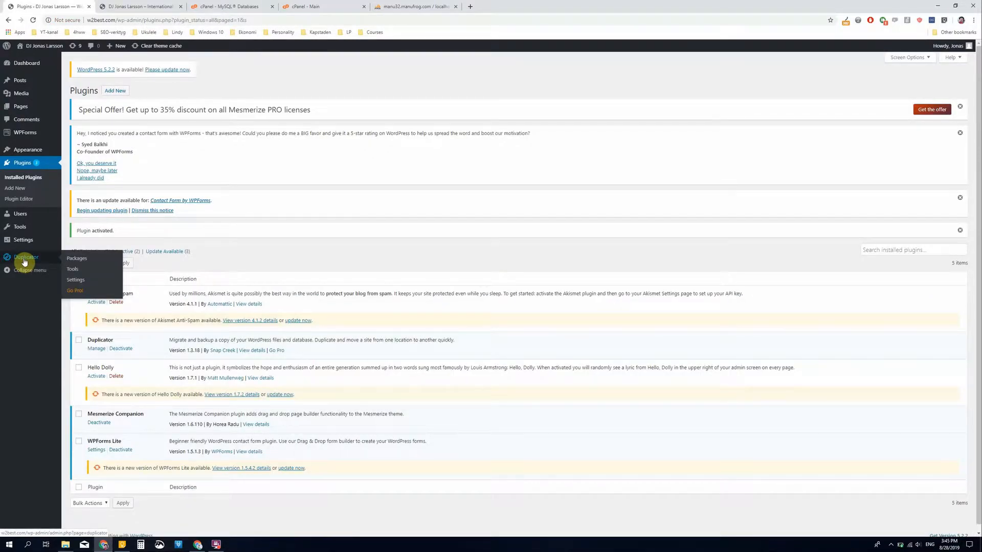
left_click(81, 262)
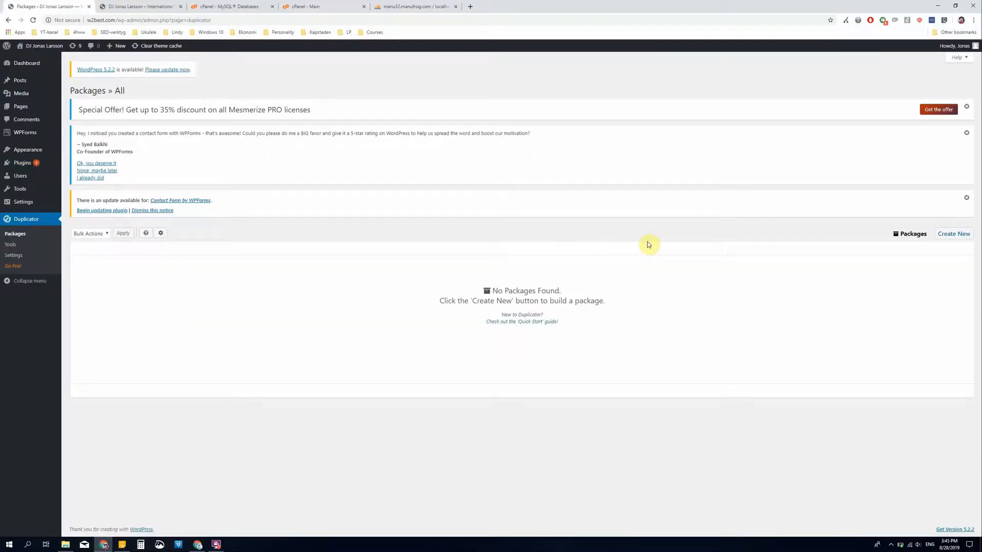
left_click(954, 234)
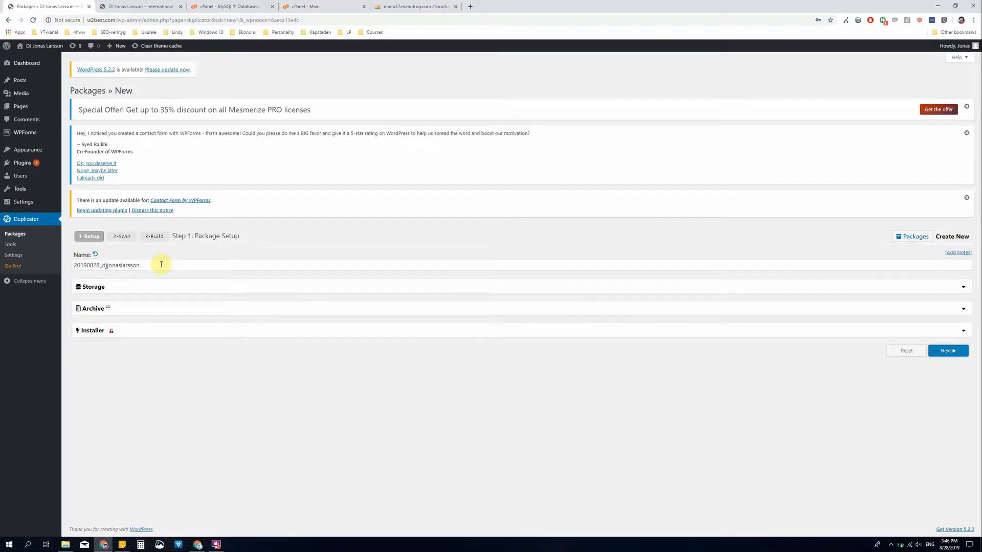
left_click(947, 352)
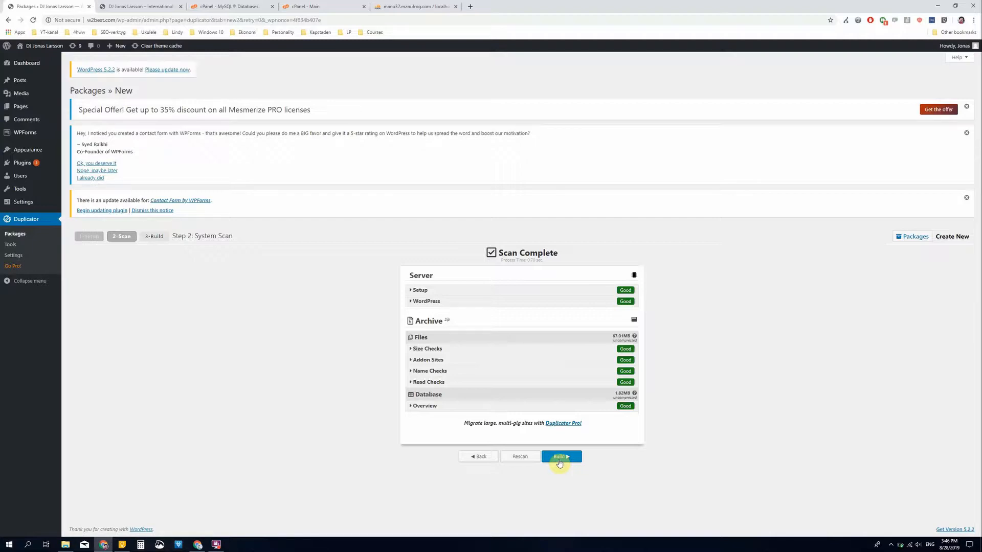
left_click(560, 461)
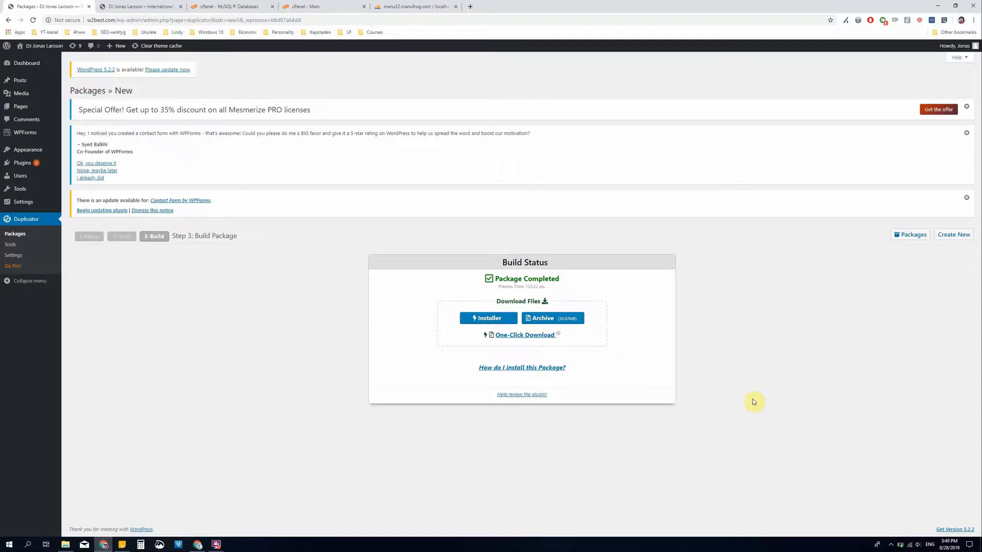
left_click(487, 321)
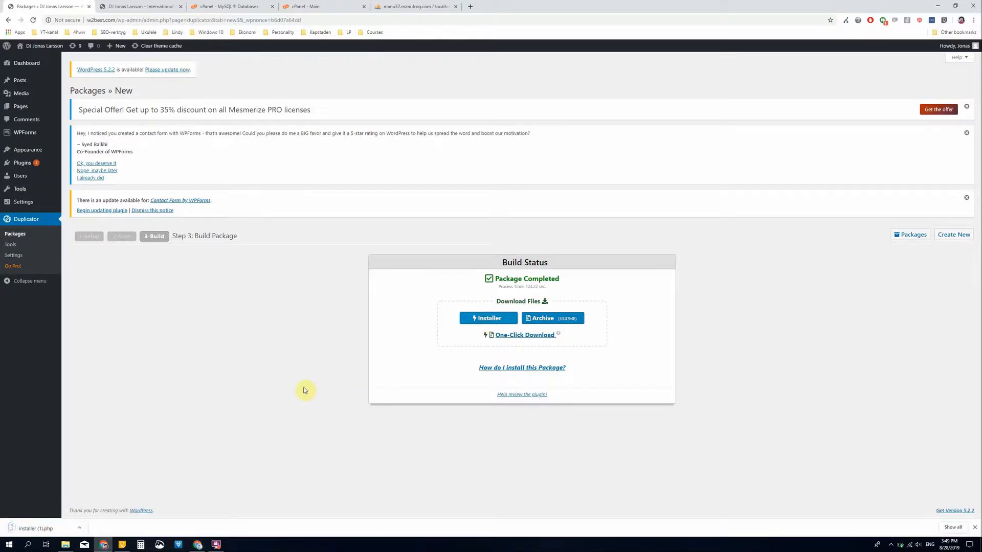
left_click(547, 321)
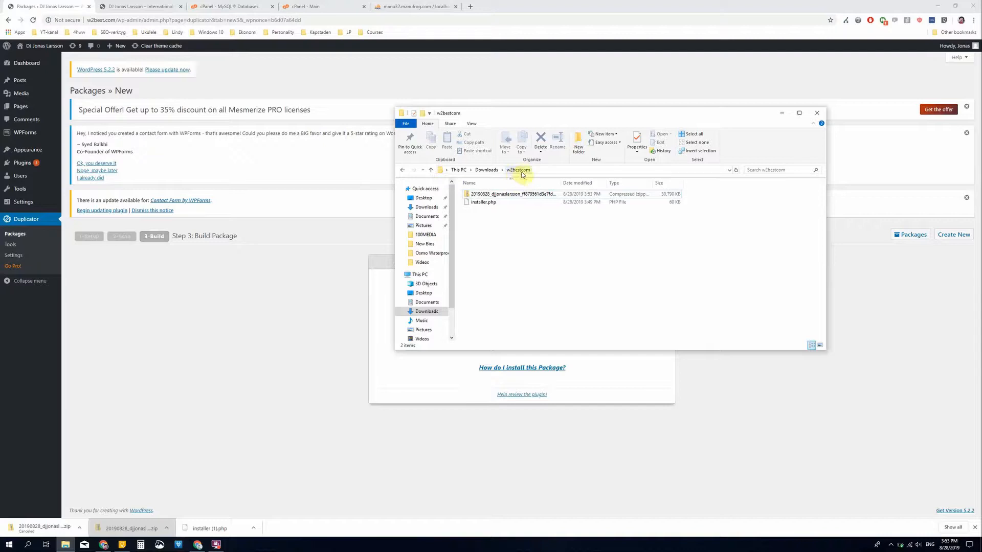
- Upload the Duplicator archive zip and installer.php from the w2bestcom folder to the .info site's folder in cPanel File Manager
left_click(555, 114)
left_click_drag(555, 114, 661, 220)
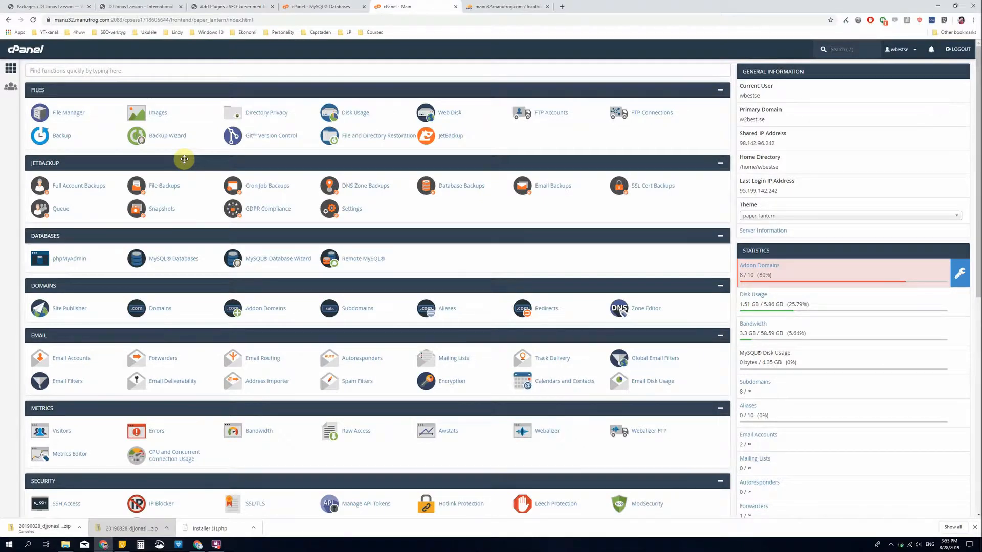
left_click(67, 113)
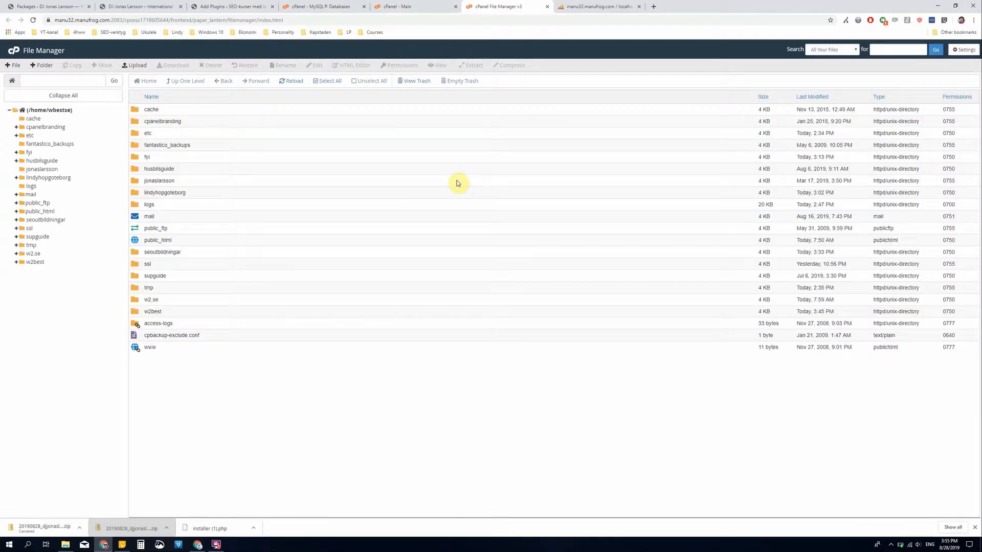
double_click(135, 184)
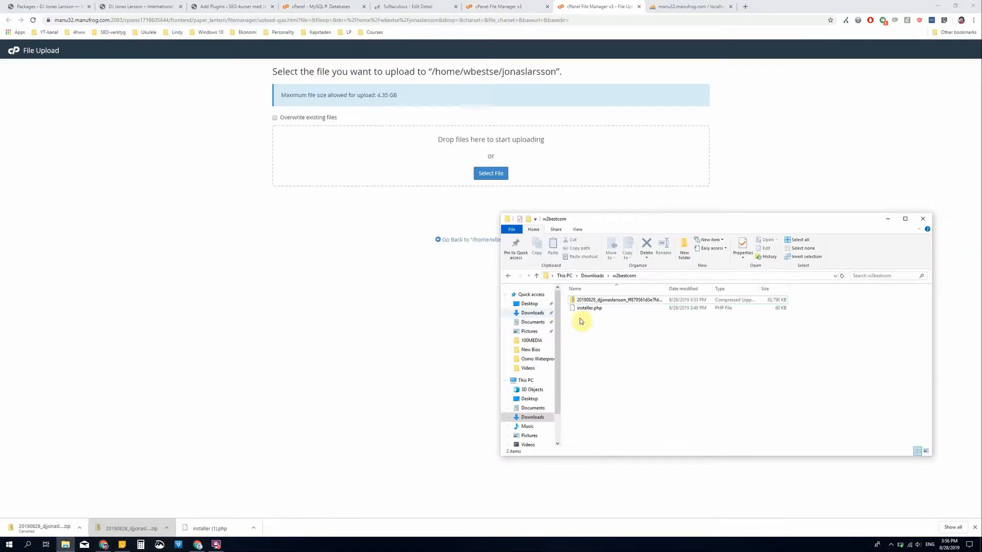
left_click_drag(606, 329, 414, 156)
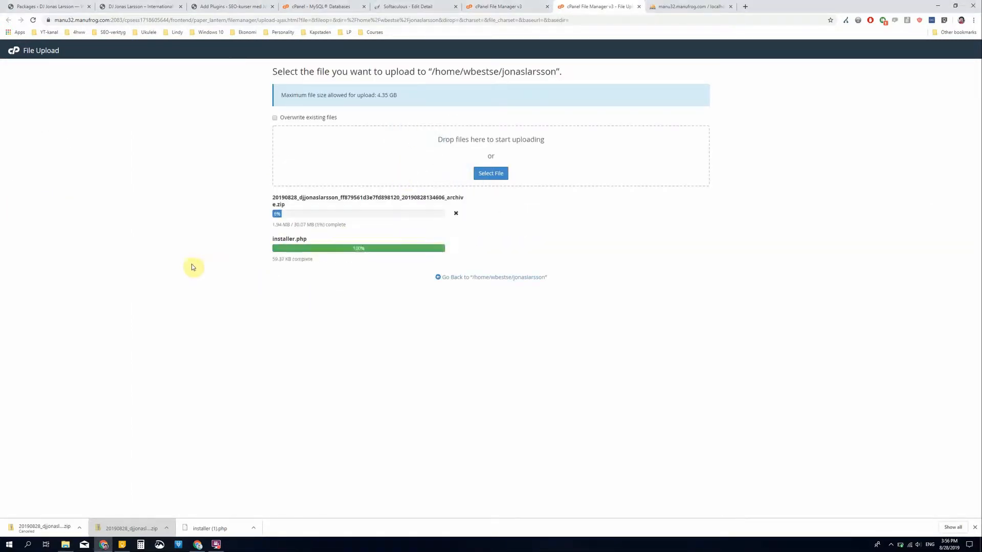
left_click(486, 278)
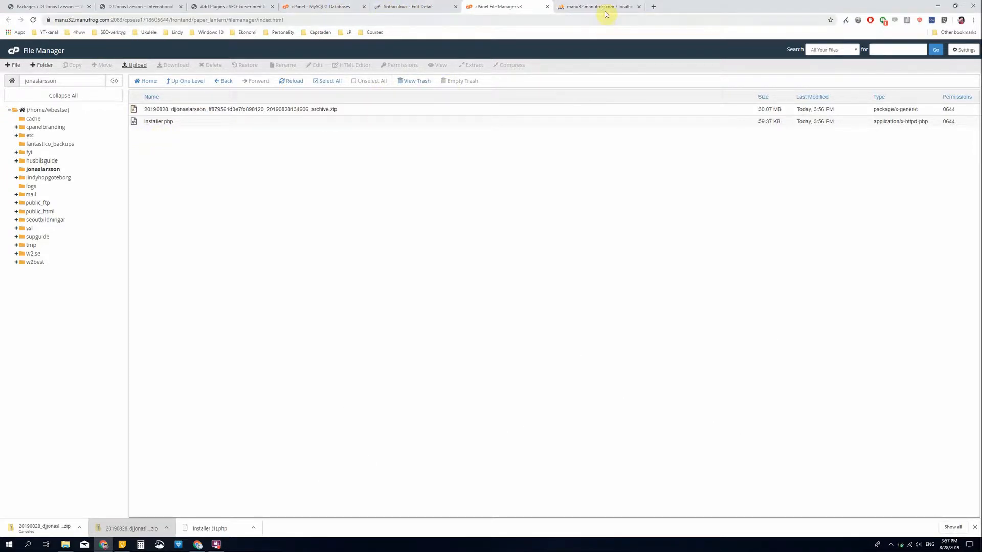
- Remove the existing WordPress installation of the .info site in Softaculous
left_click(417, 11)
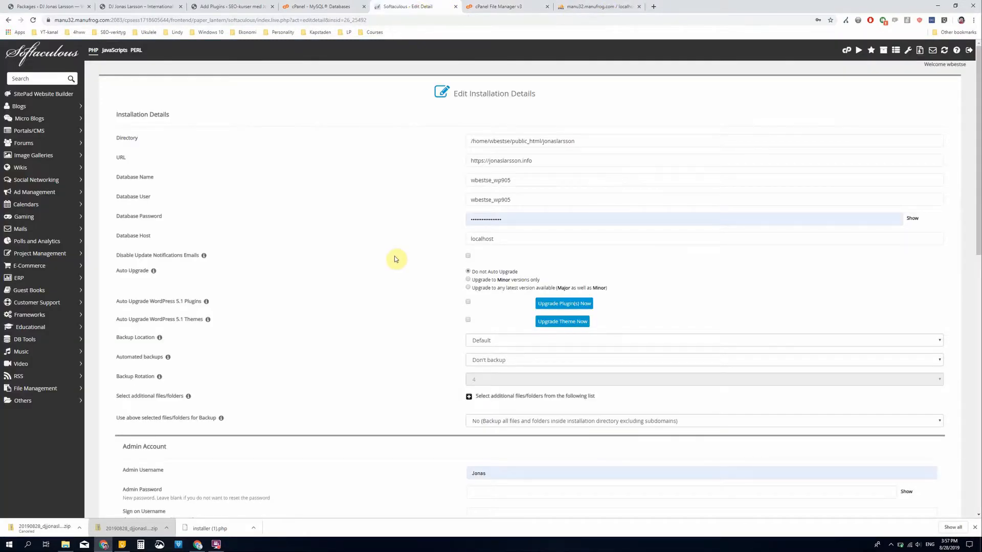
scroll(340, 186, "down", 5)
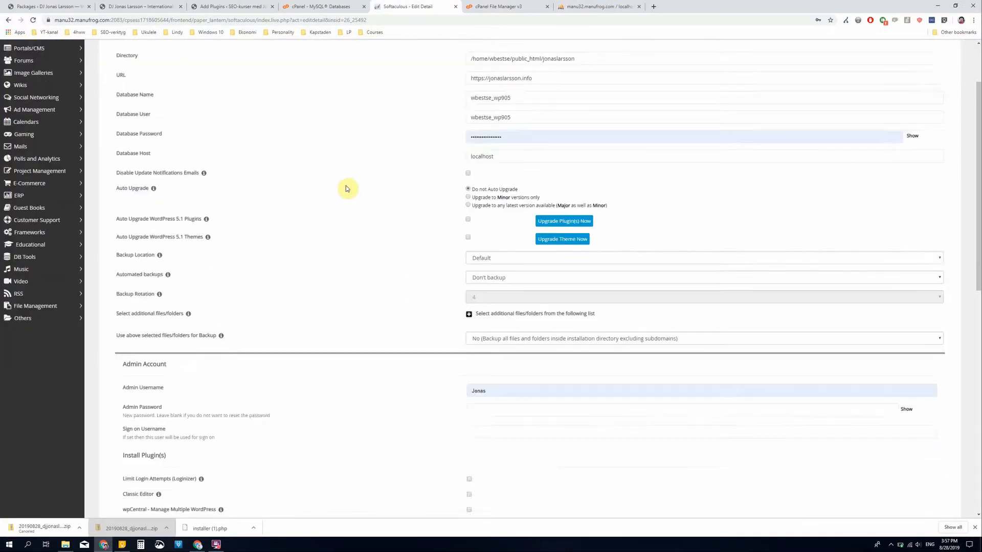
scroll(348, 199, "up", 3)
scroll(348, 199, "up", 3)
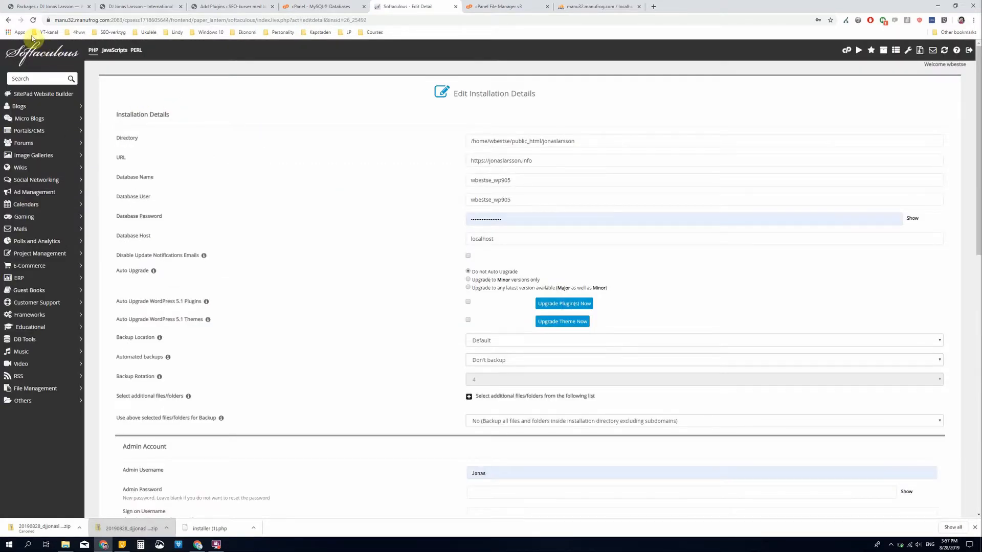
left_click(7, 21)
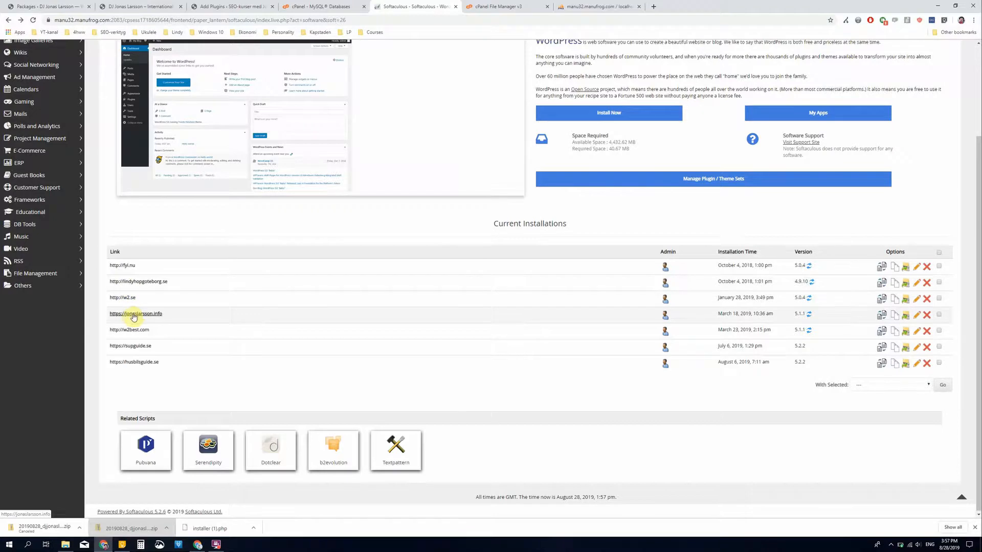
left_click(927, 317)
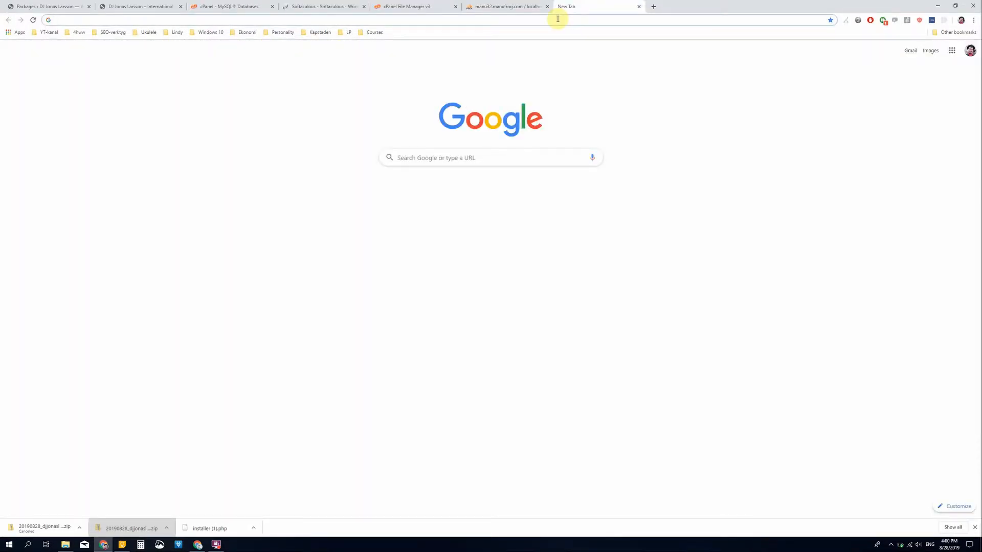
- Open installer.php on the destination .info domain in the browser
type("jonaslarsson.info/")
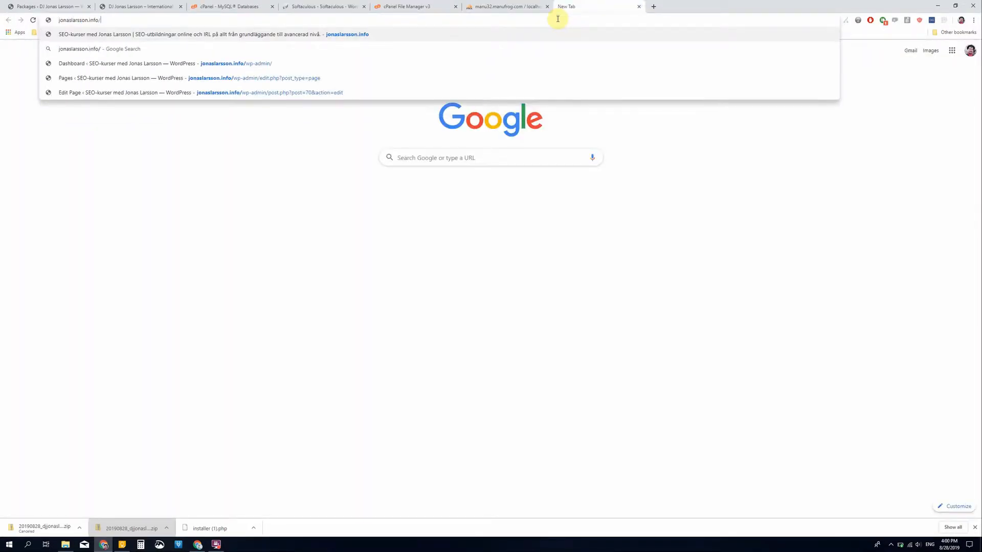
type("installer.php")
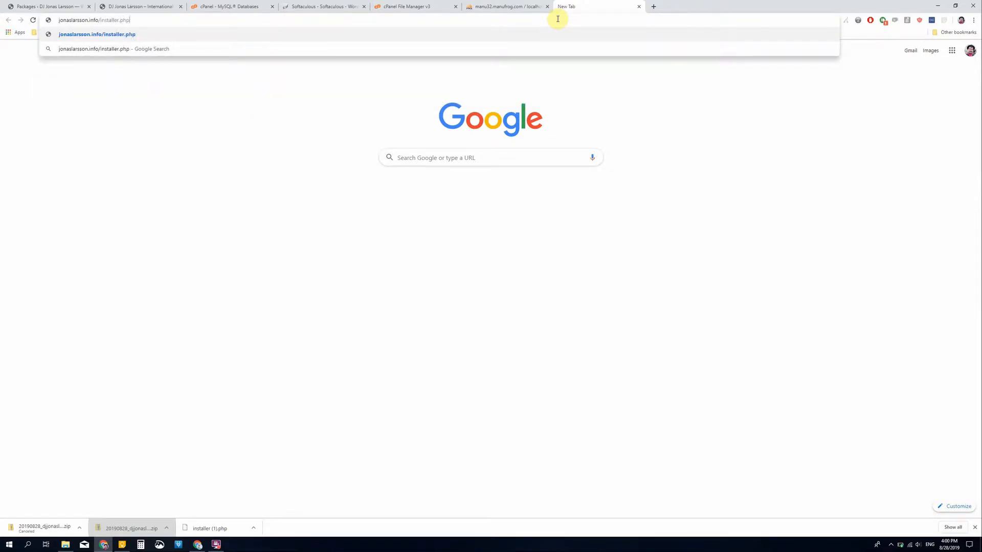
key("Return")
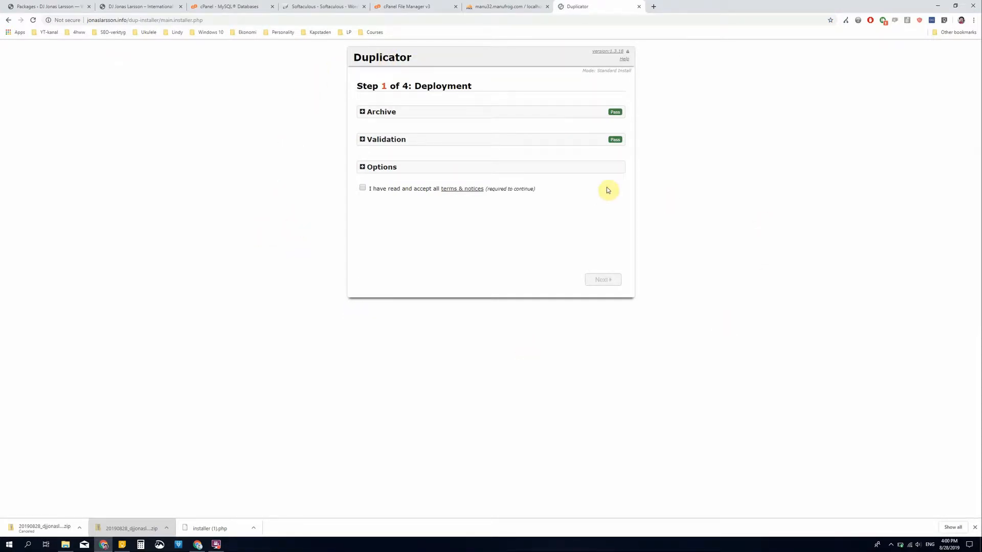
- Review the installer's archive, validation and option details, accept the terms and notices, and run the deployment with the default options
left_click(363, 112)
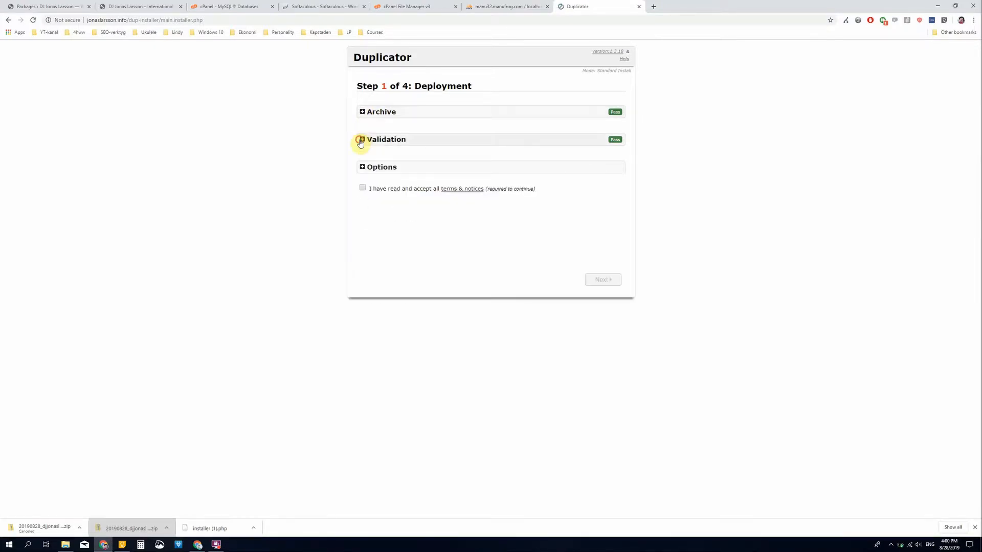
left_click(362, 139)
left_click(361, 141)
left_click(363, 168)
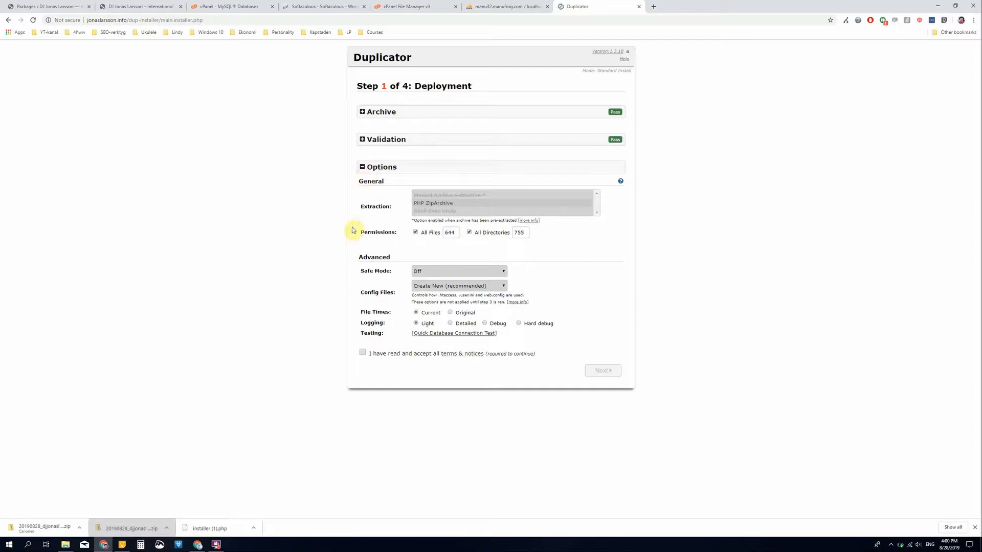
left_click(364, 353)
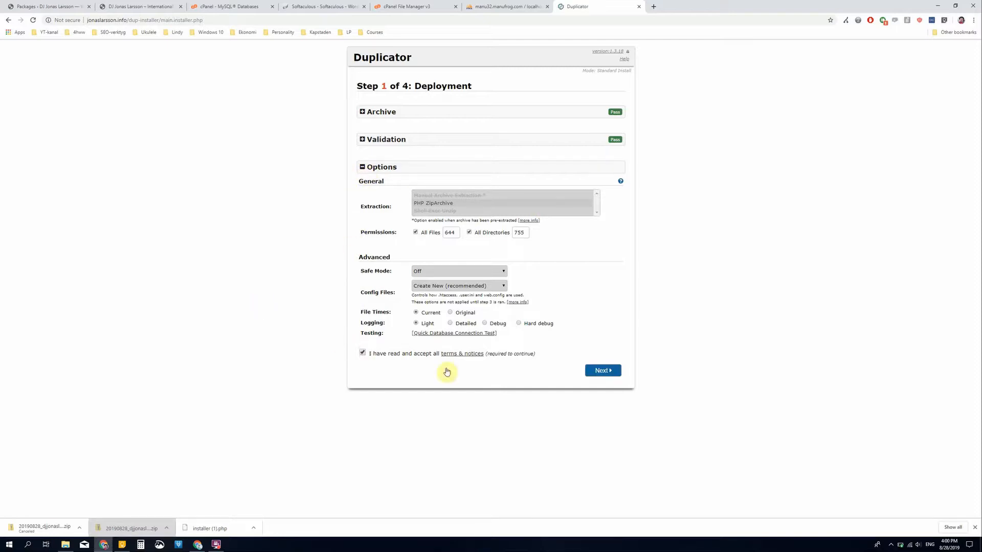
left_click(596, 375)
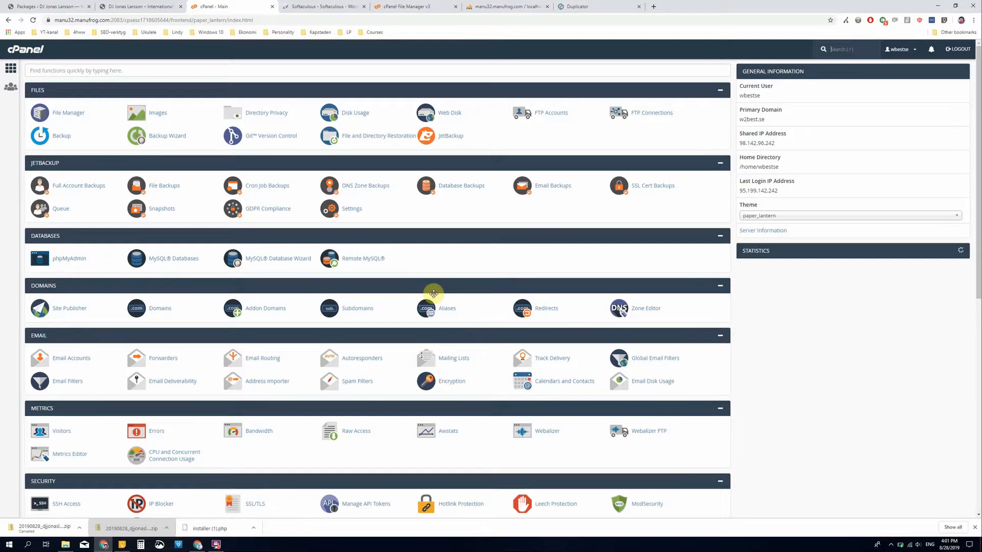
- Create a MySQL database with cPanel's Database Wizard, named with the site owner's first name and last initial
scroll(438, 286, "down", 3)
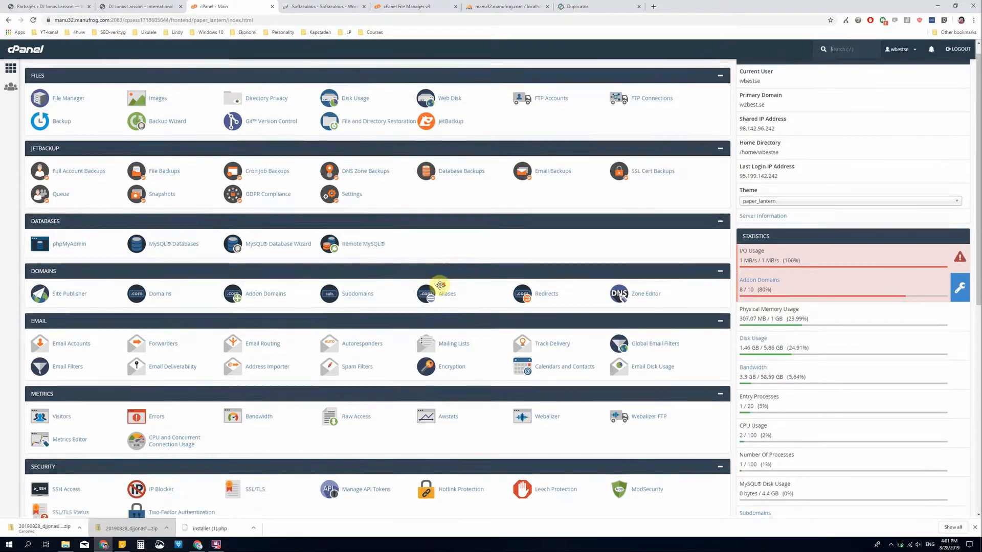
scroll(440, 295, "down", 4)
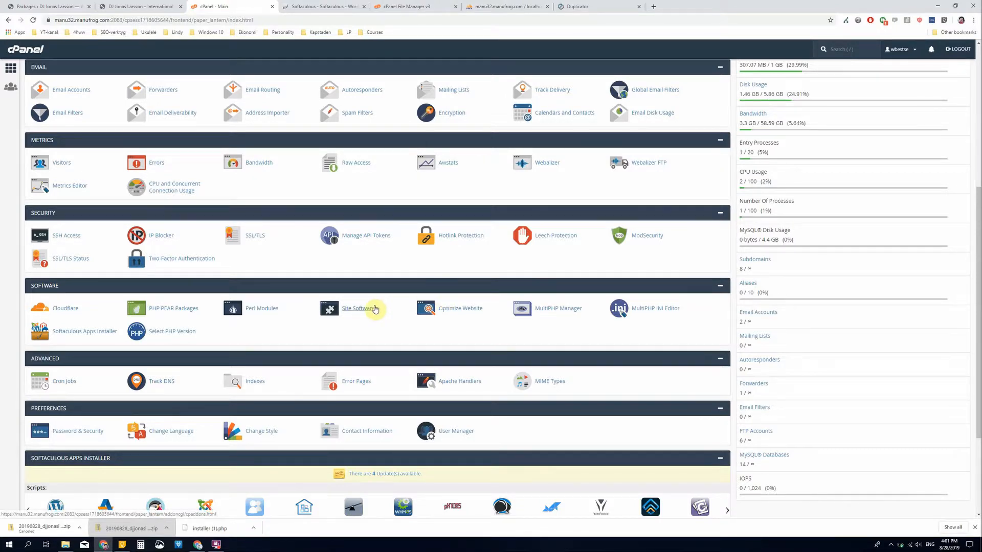
scroll(376, 310, "up", 5)
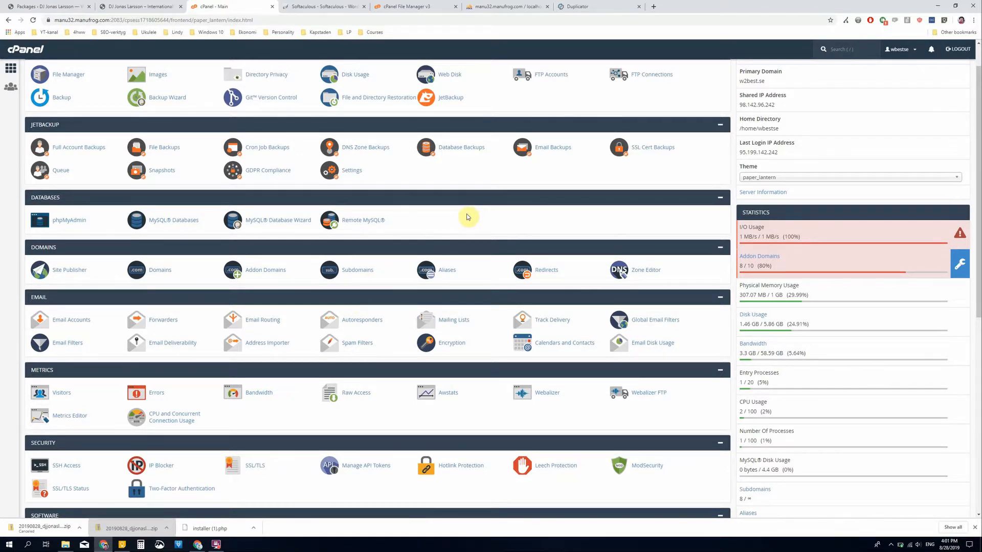
left_click(268, 221)
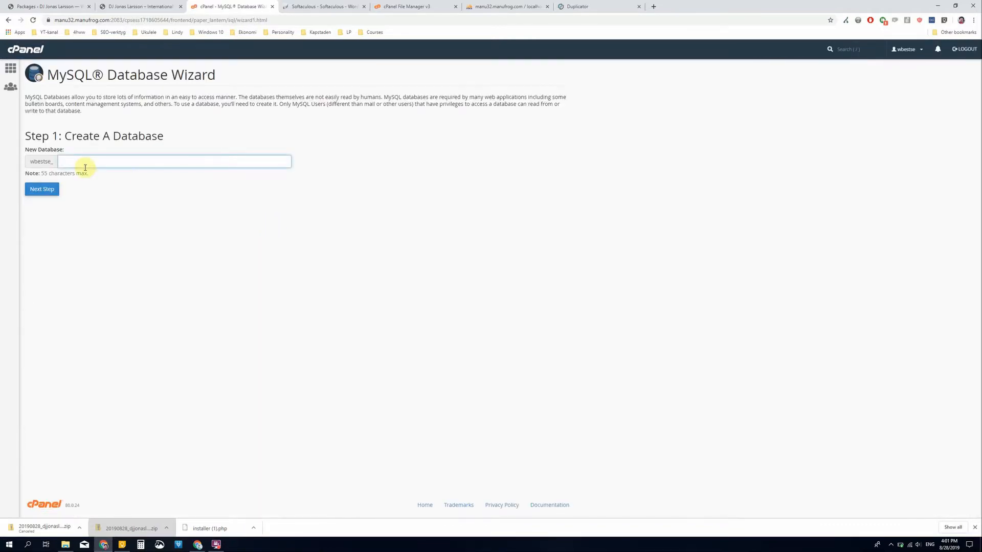
left_click(87, 161)
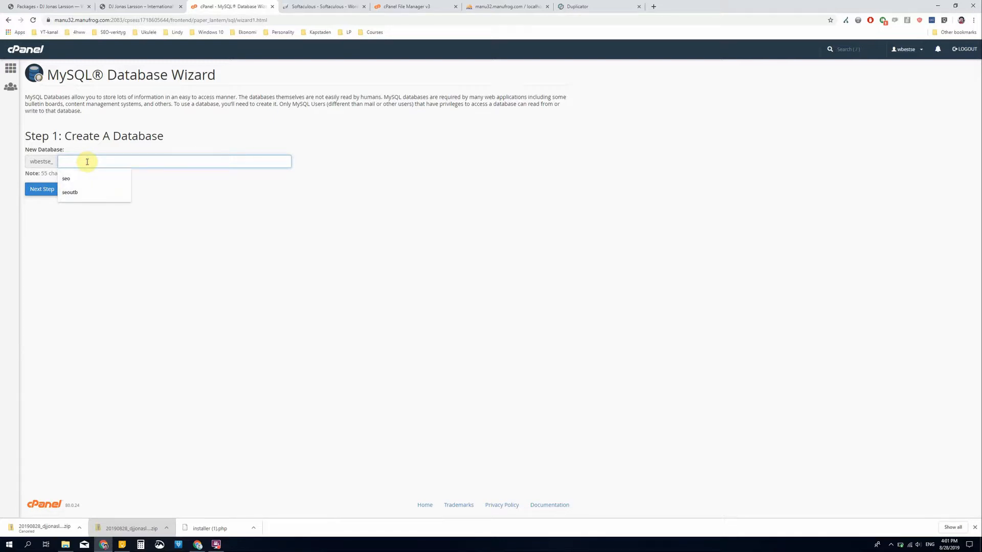
type("jonasl")
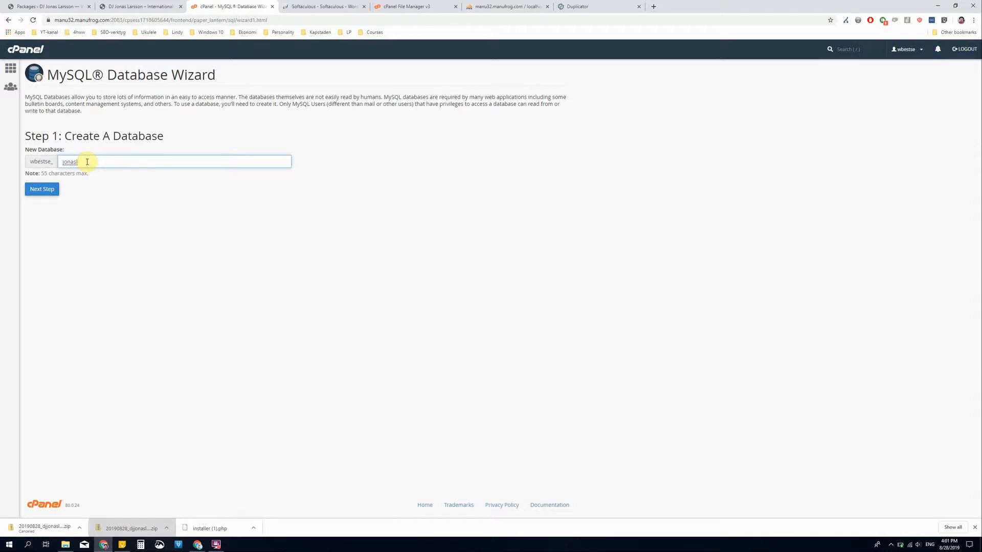
left_click(51, 189)
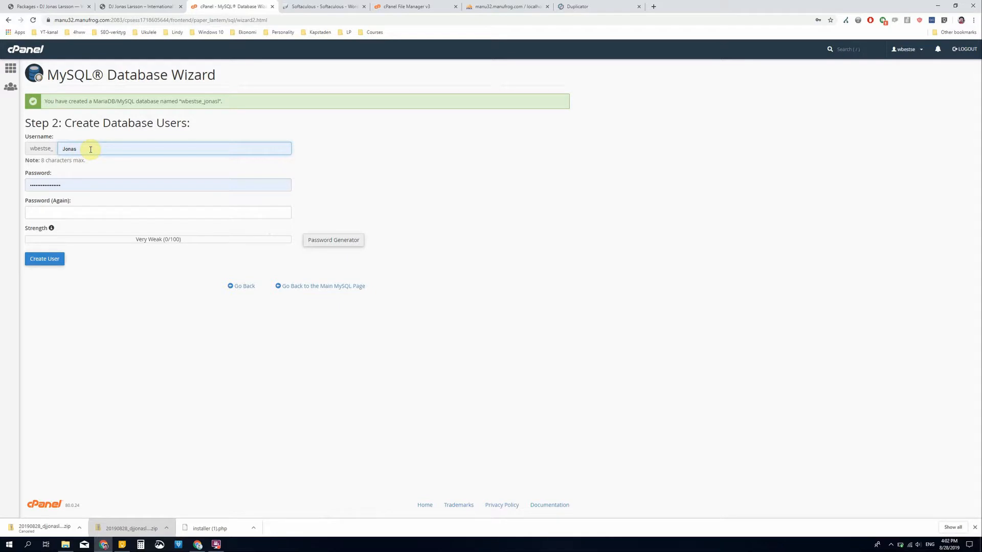
- Create a database user with the same name as the new database, enter and repeat its password, and grant it all privileges
double_click(90, 149)
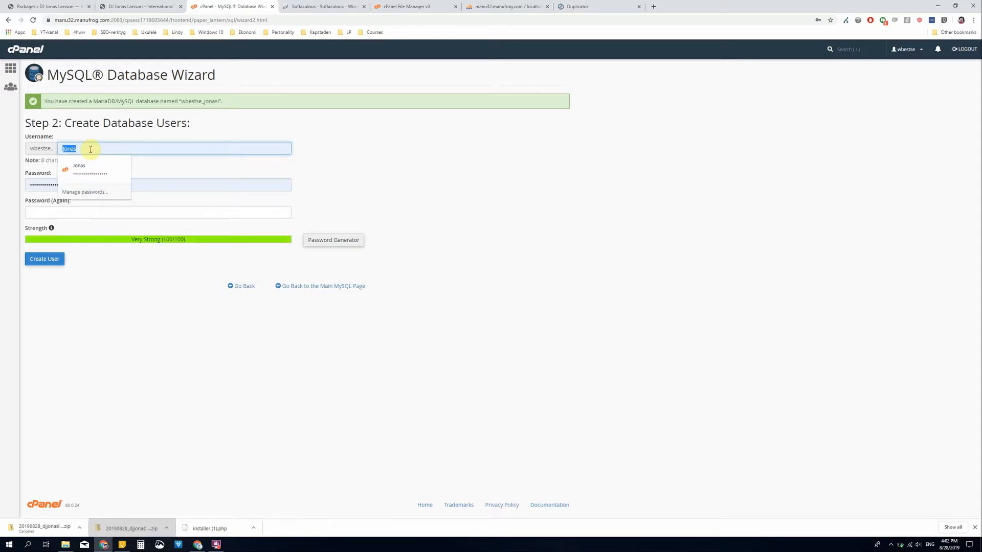
type("jonasl")
key("Tab")
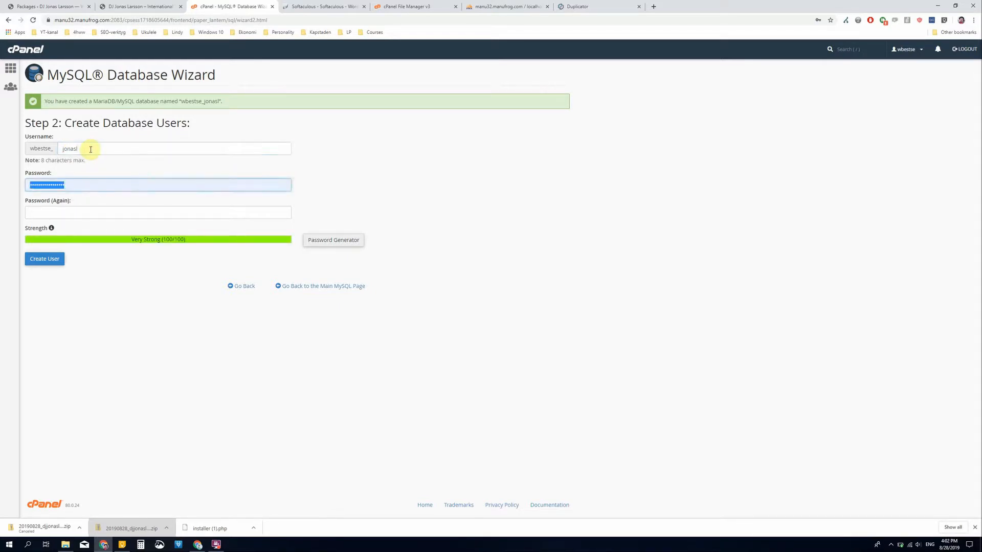
type("••")
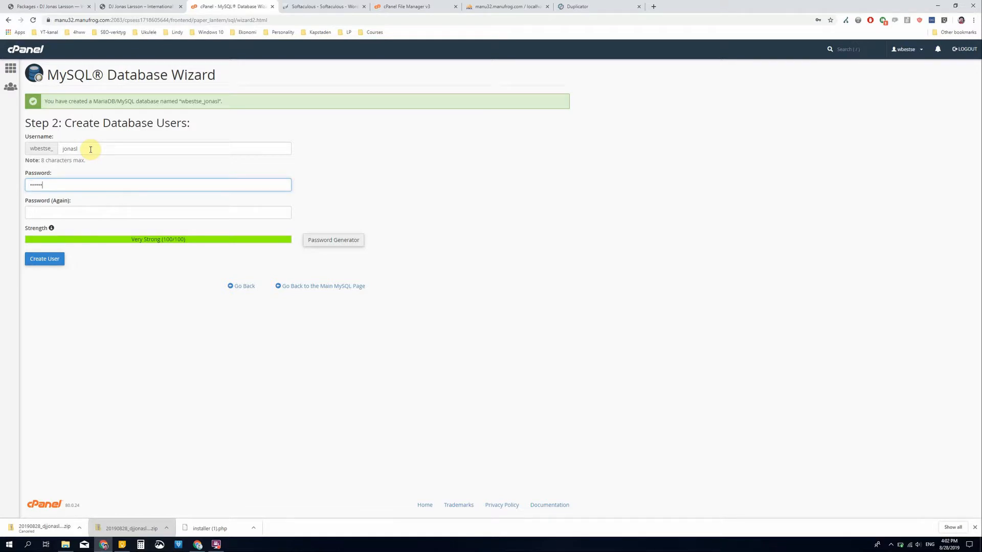
key("BackSpace")
key("BackSpace")
type("••••••")
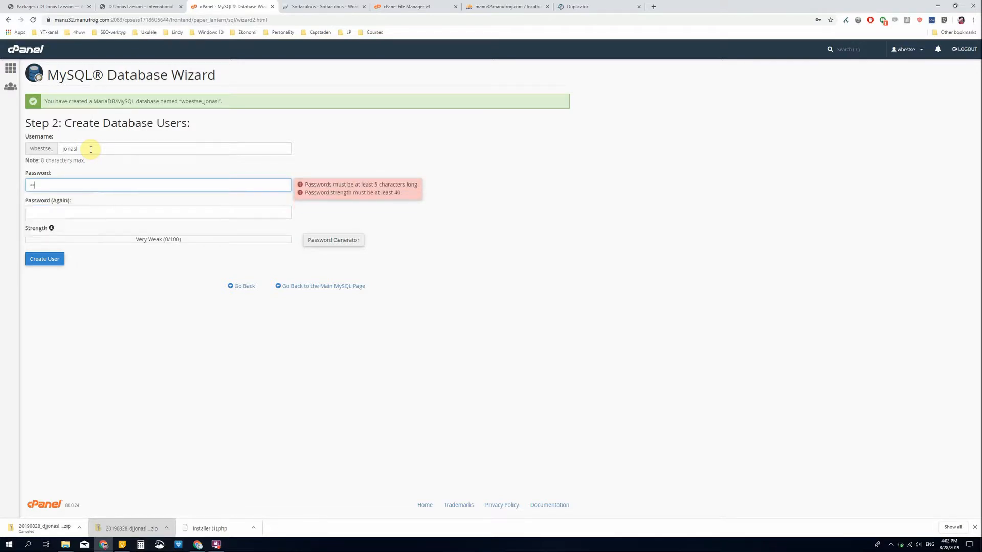
type("•")
key("Tab")
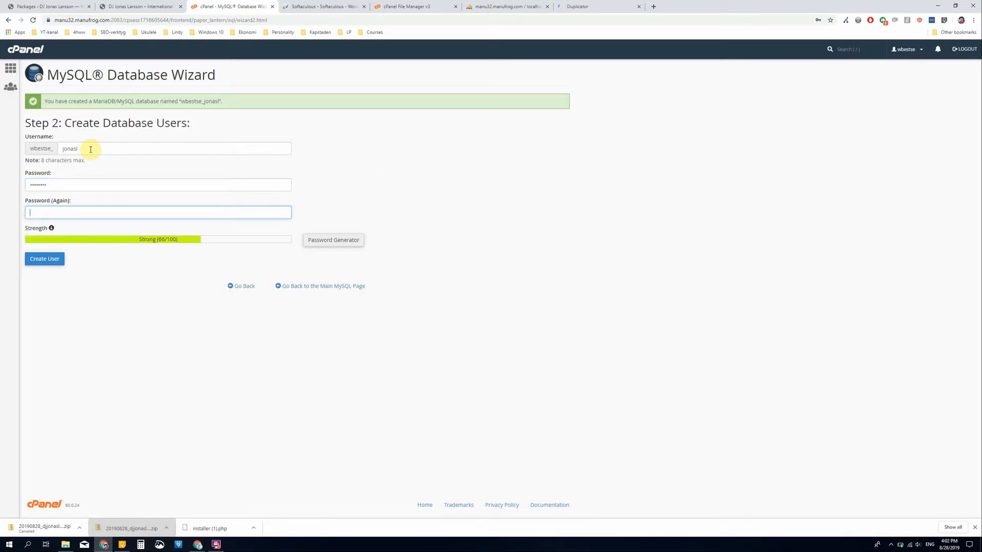
type("•••••••")
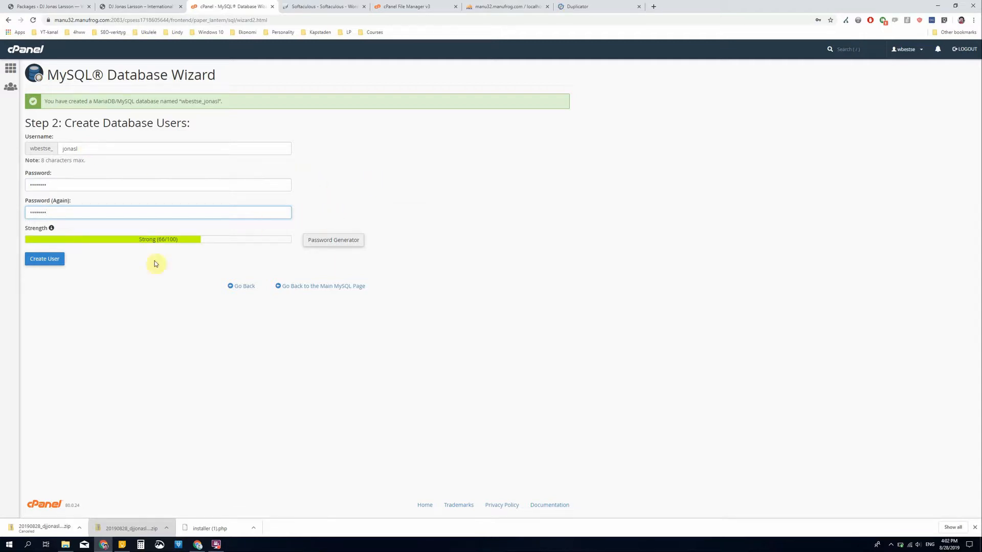
left_click(50, 266)
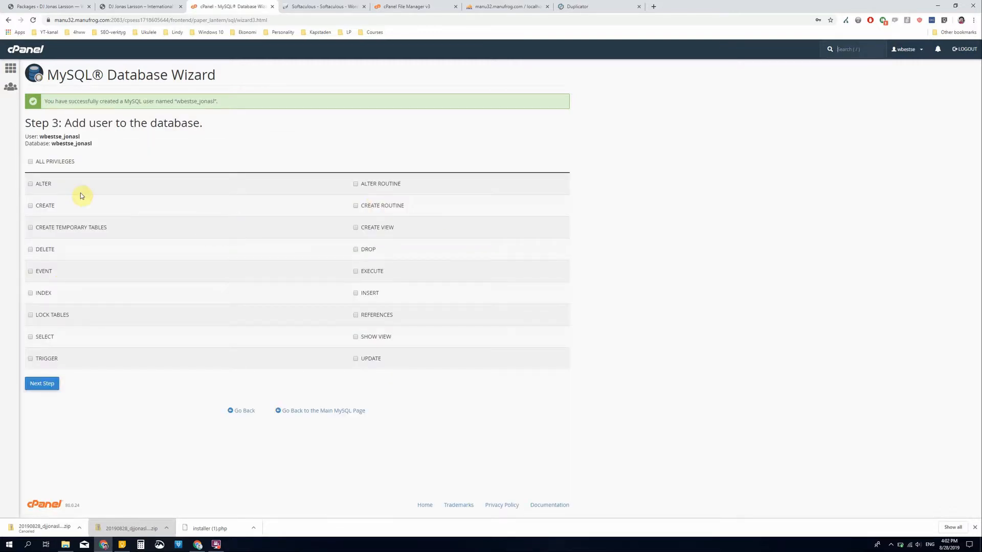
left_click(30, 162)
left_click(42, 384)
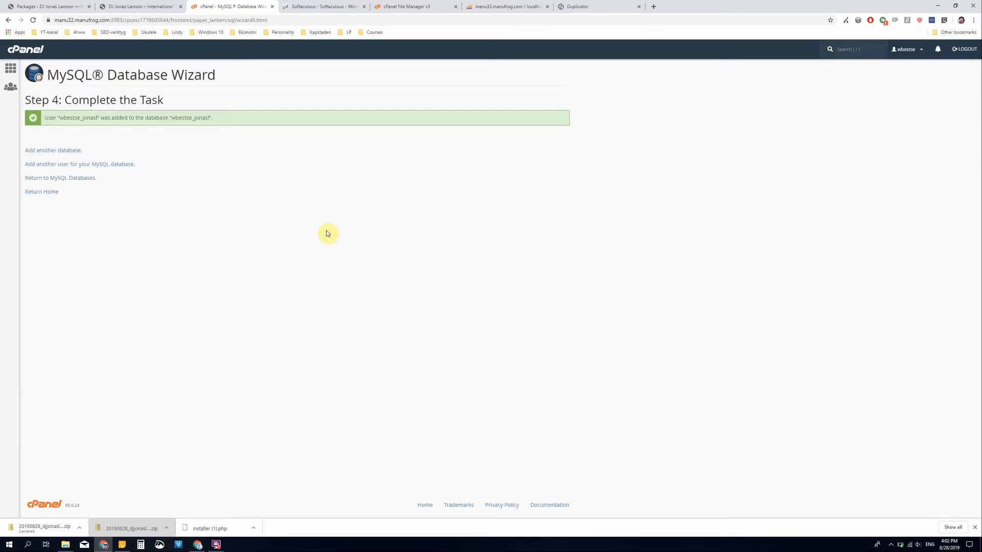
- Fill in the Duplicator installer's database setup with the new database name, its matching user and the database password, using host localhost
left_click(594, 6)
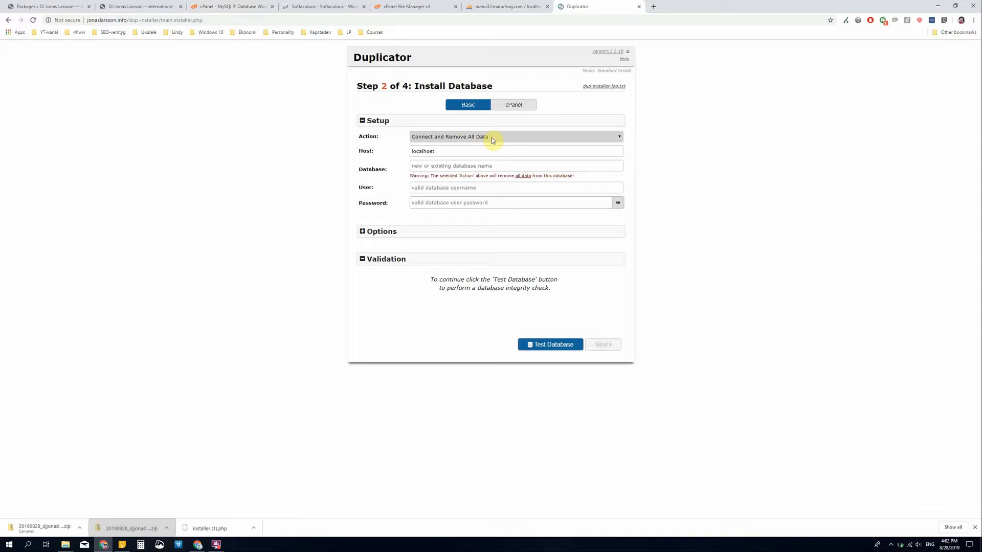
left_click(450, 150)
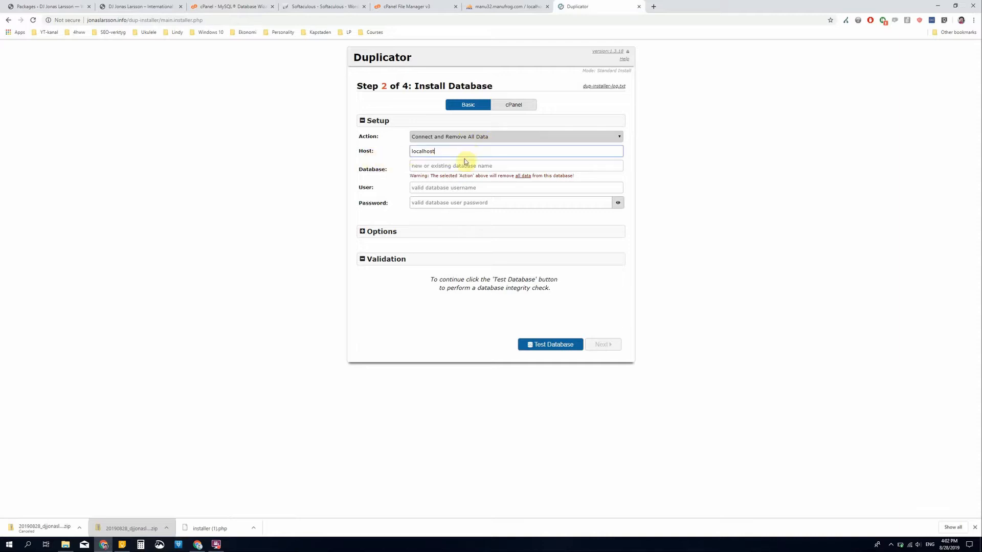
left_click(503, 6)
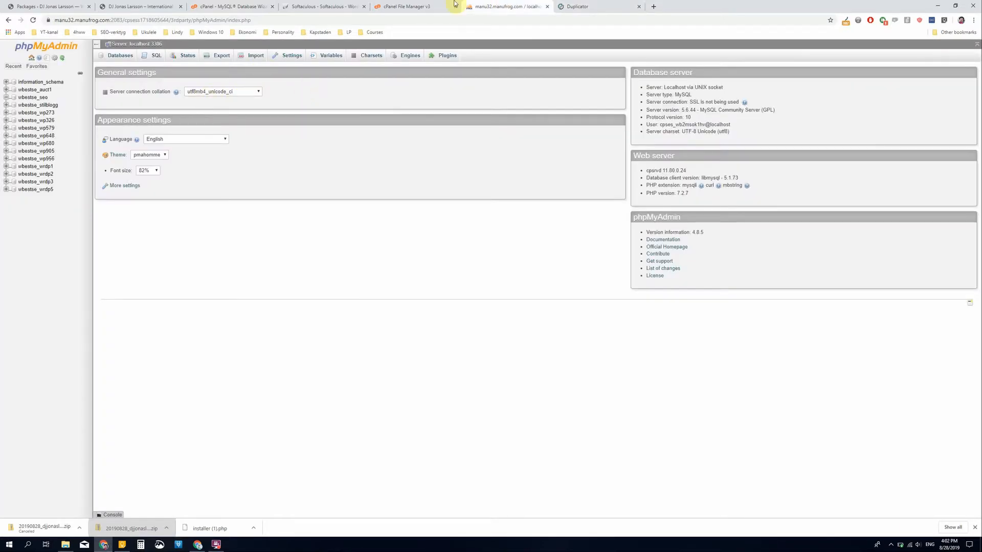
left_click(238, 7)
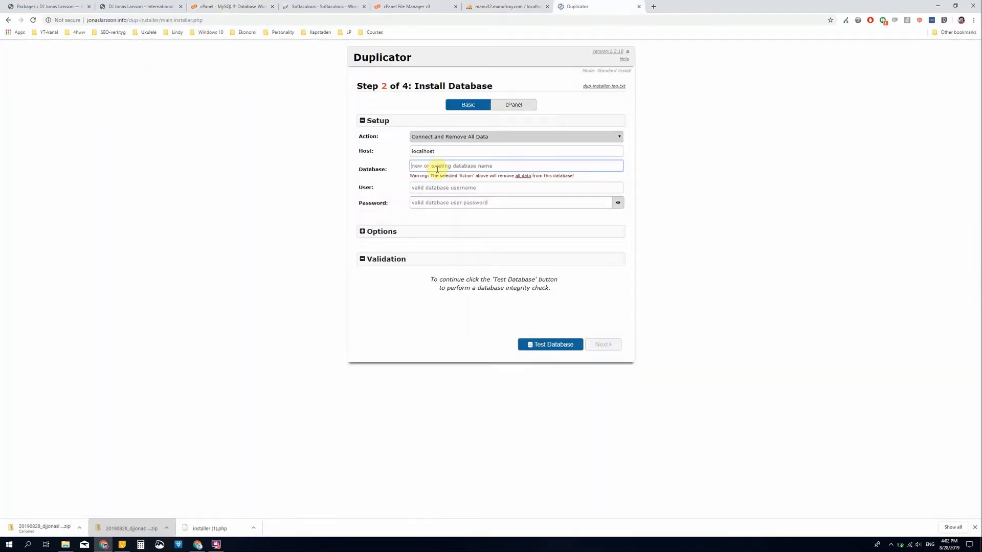
type("wbestse_jonasl")
left_click(434, 188)
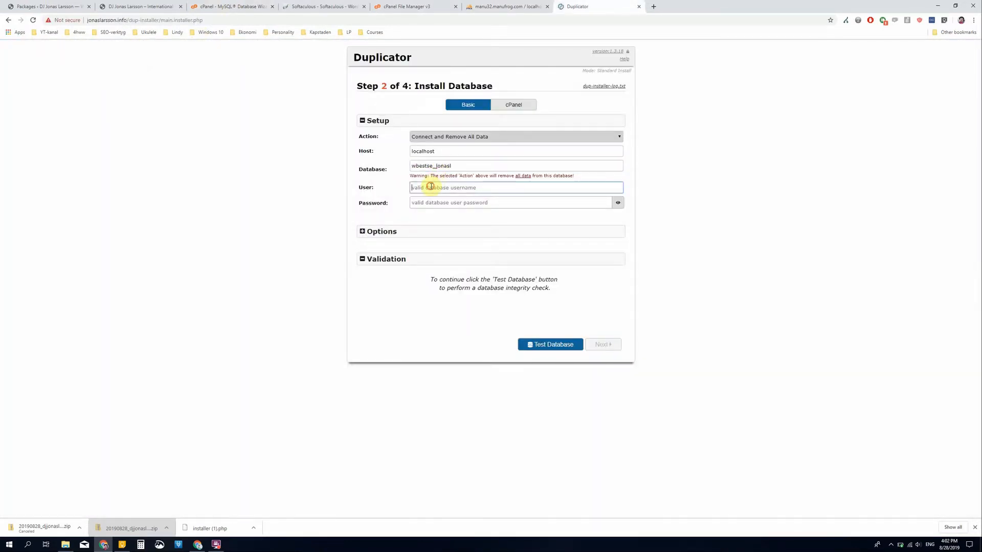
key("ctrl+v")
left_click(439, 203)
type("•")
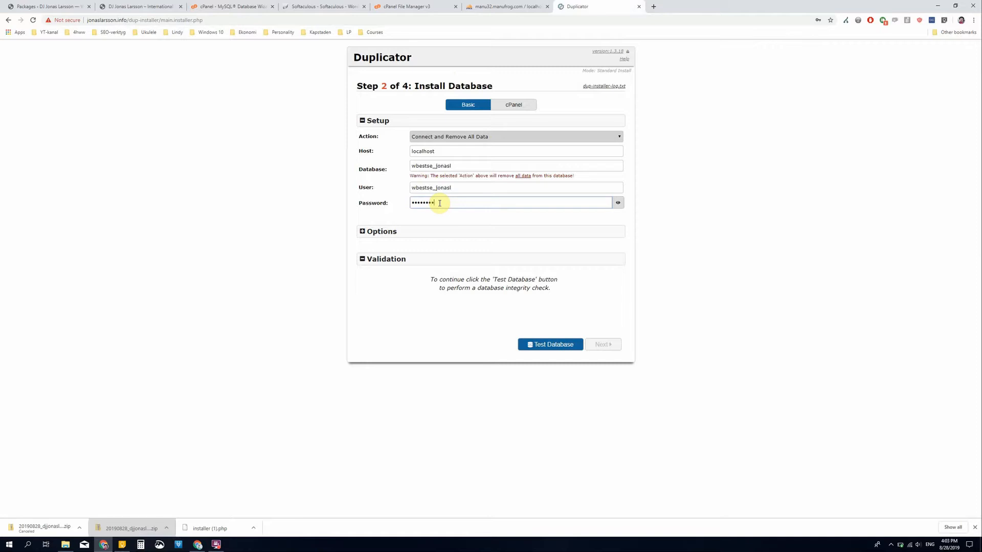
- Show the database options, test the database connection, and run the database installation with the default options
left_click(362, 233)
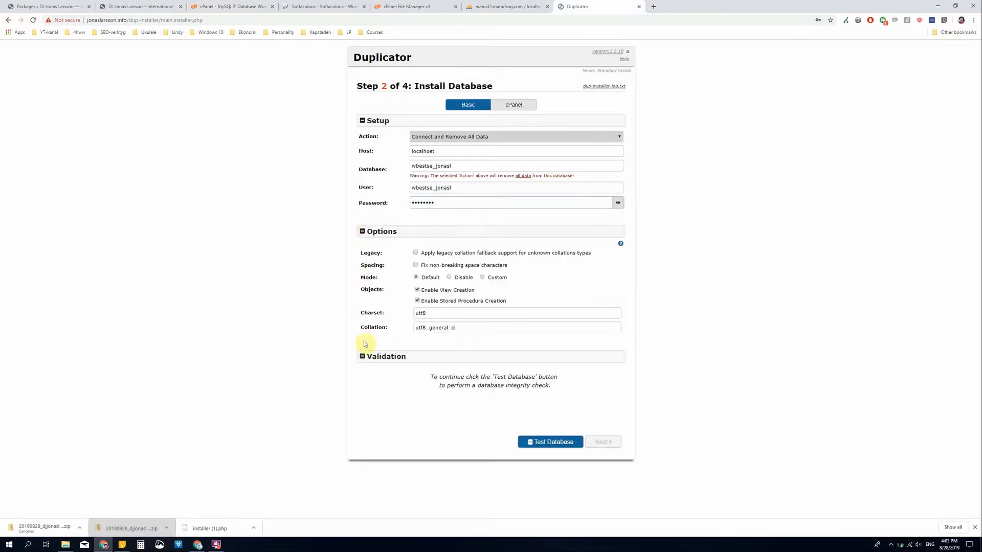
left_click(549, 448)
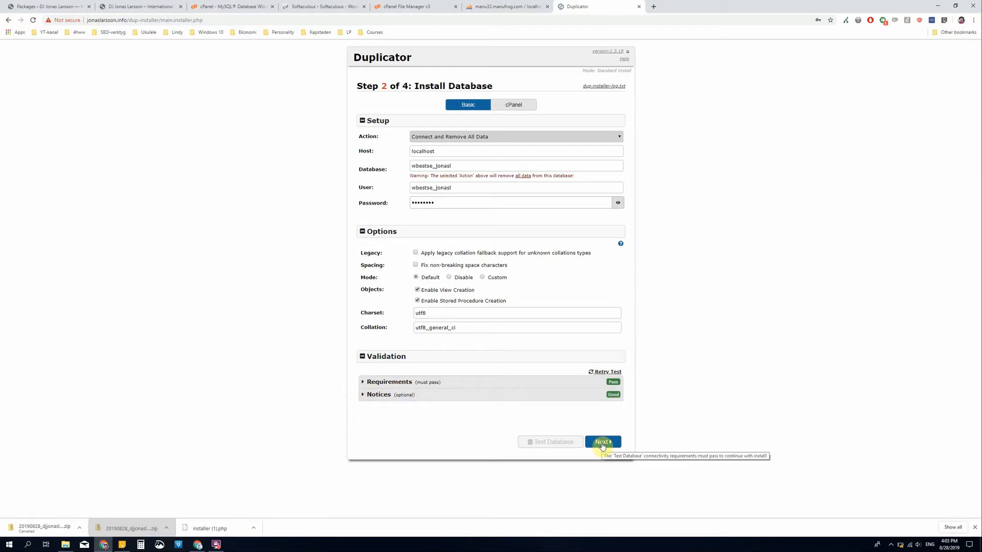
left_click(603, 443)
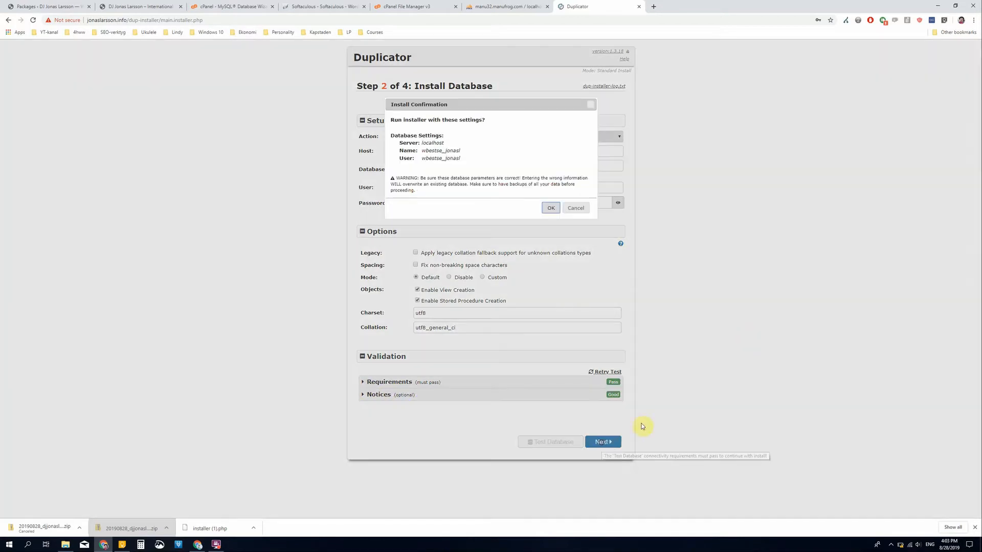
left_click(549, 208)
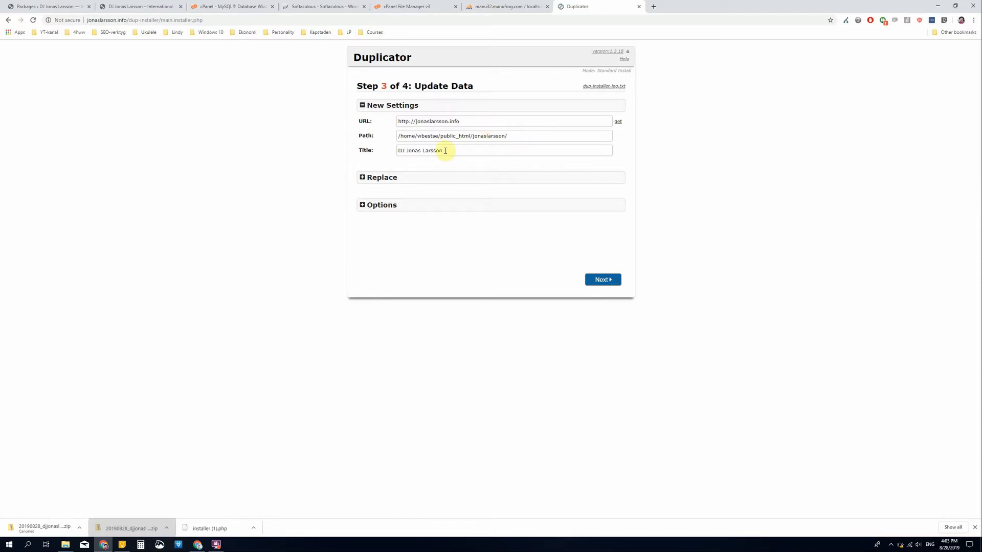
- Review the replace and admin account options of the Update Data step and run the data replacement with the default settings
left_click(364, 182)
left_click(363, 181)
left_click(362, 205)
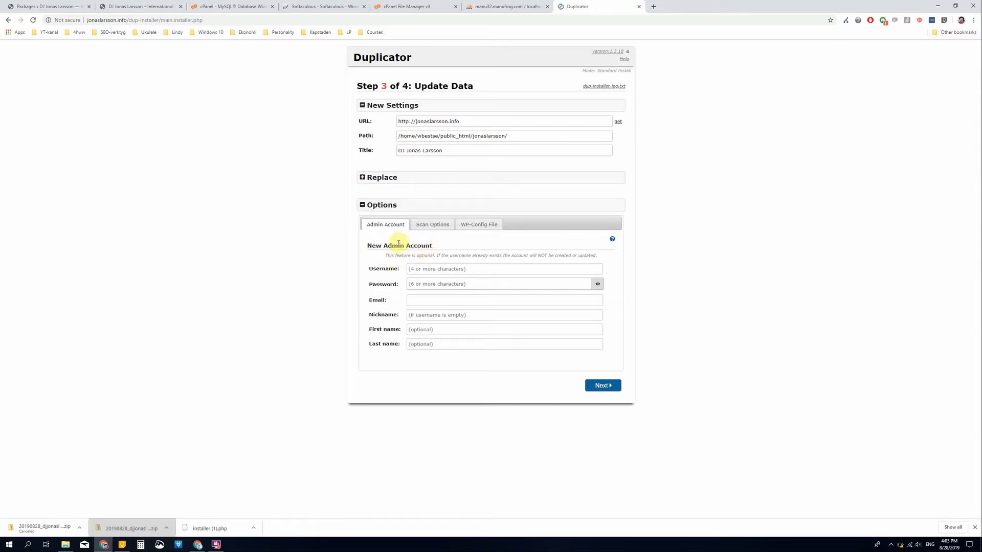
left_click(363, 206)
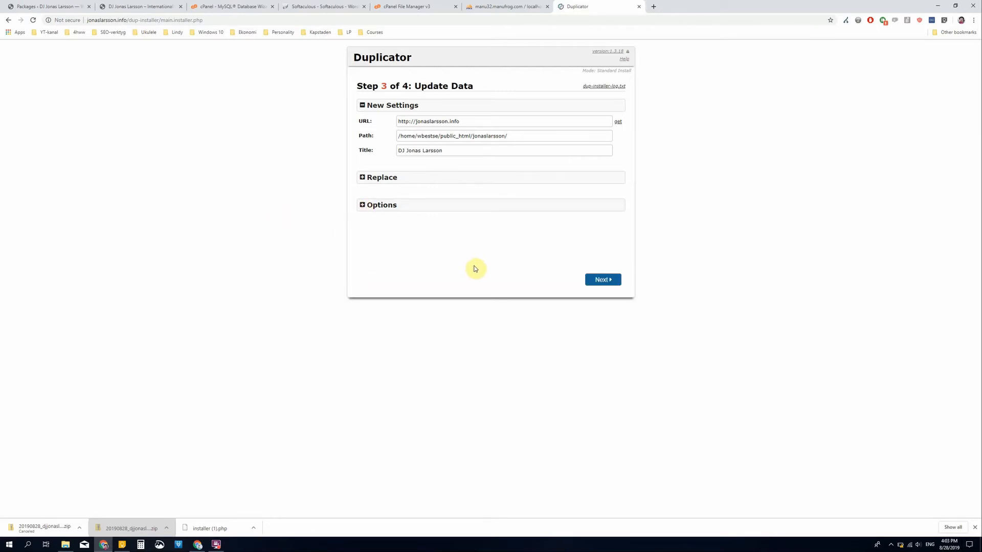
left_click(599, 280)
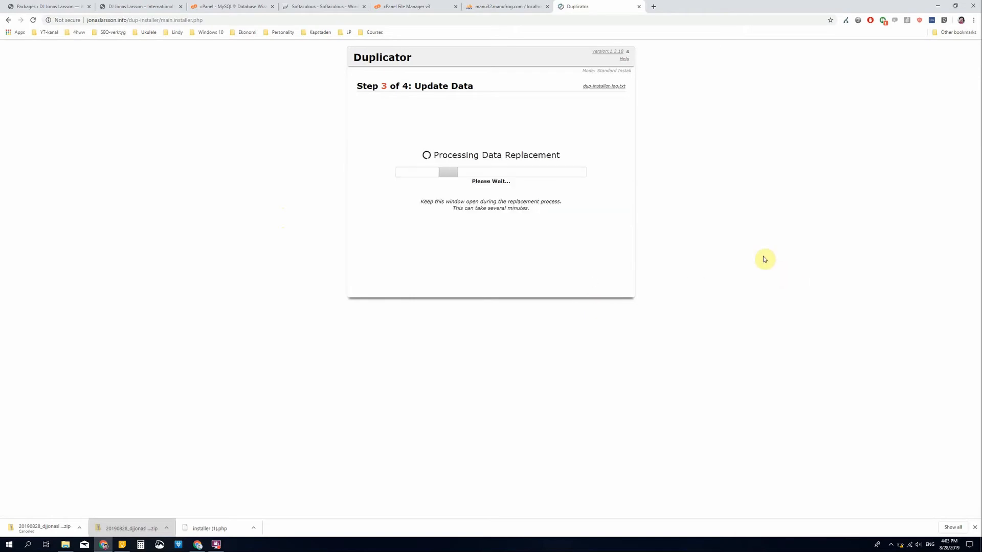
- Open the migrated site's admin login from the installer's final step and log in with the WordPress username and account password
left_click(381, 124)
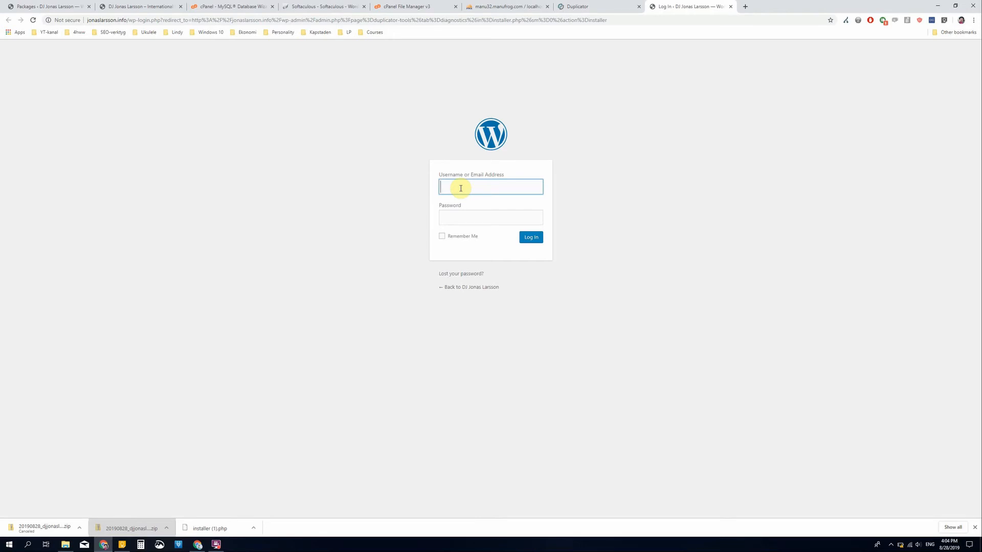
left_click(460, 188)
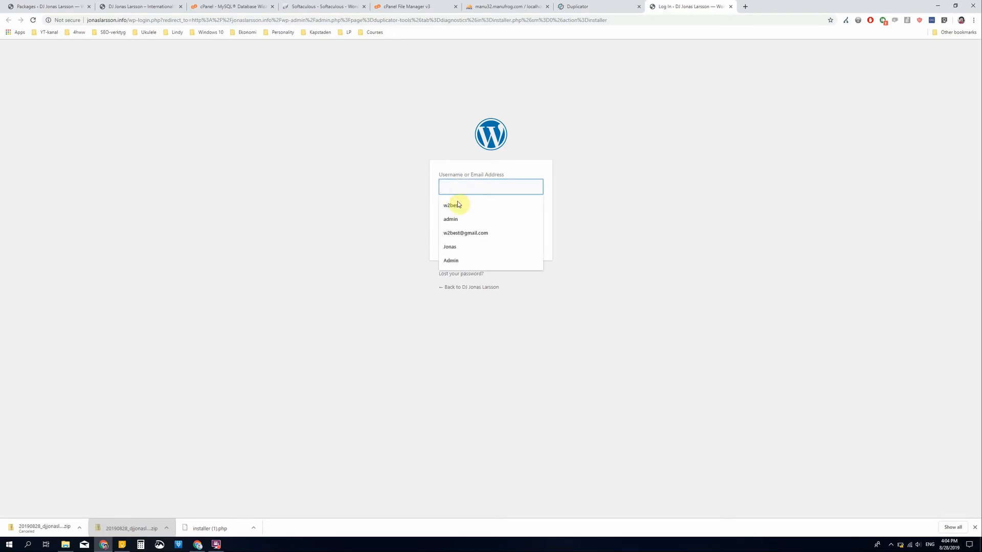
left_click(458, 204)
left_click(461, 218)
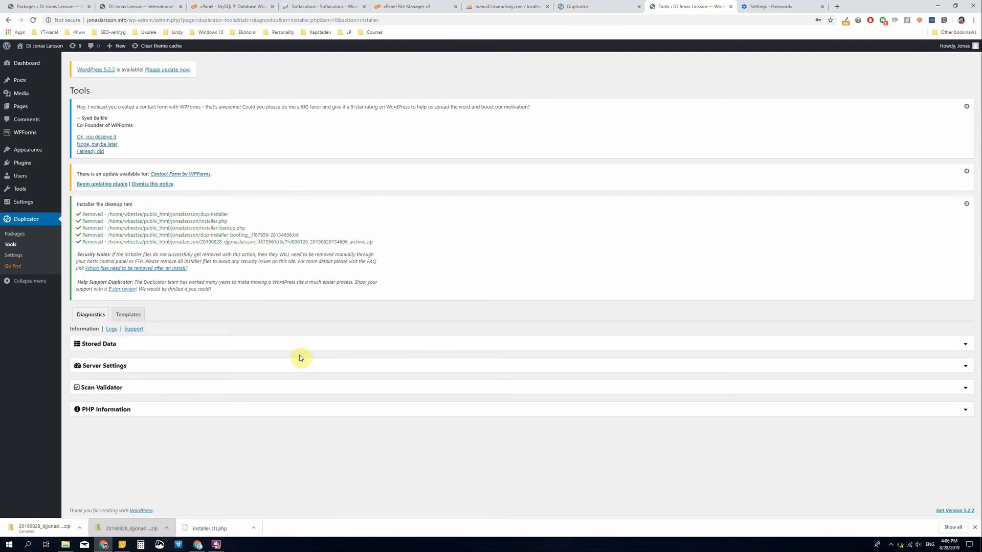
- Visit the migrated site's front page and look through it down to the contact form and footer
mouse_move(42, 50)
left_click(42, 50)
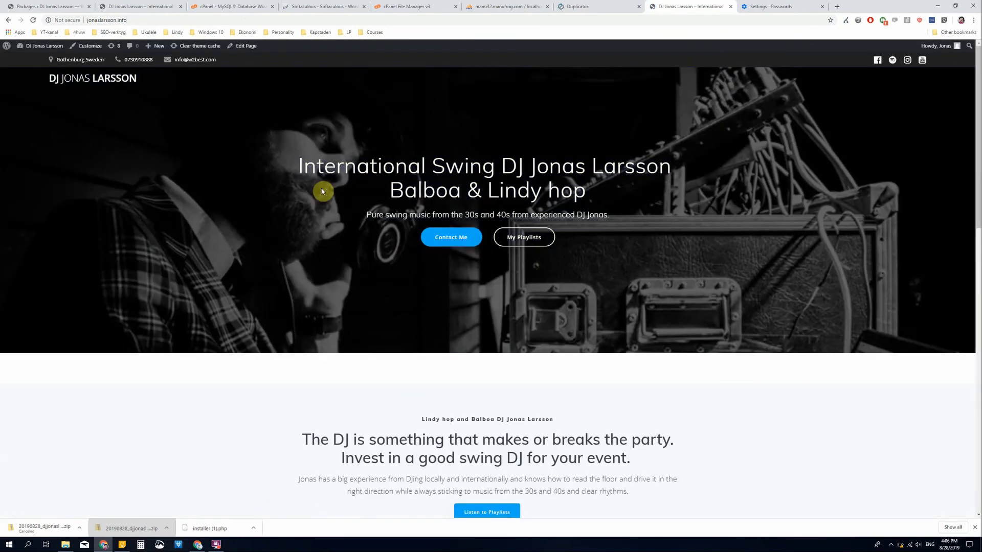
scroll(404, 260, "down", 14)
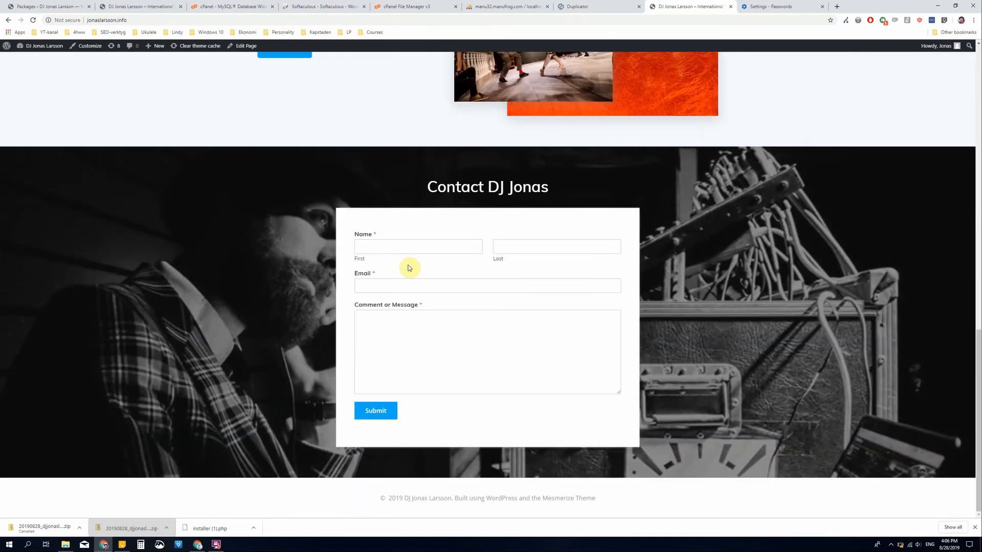
scroll(410, 268, "up", 14)
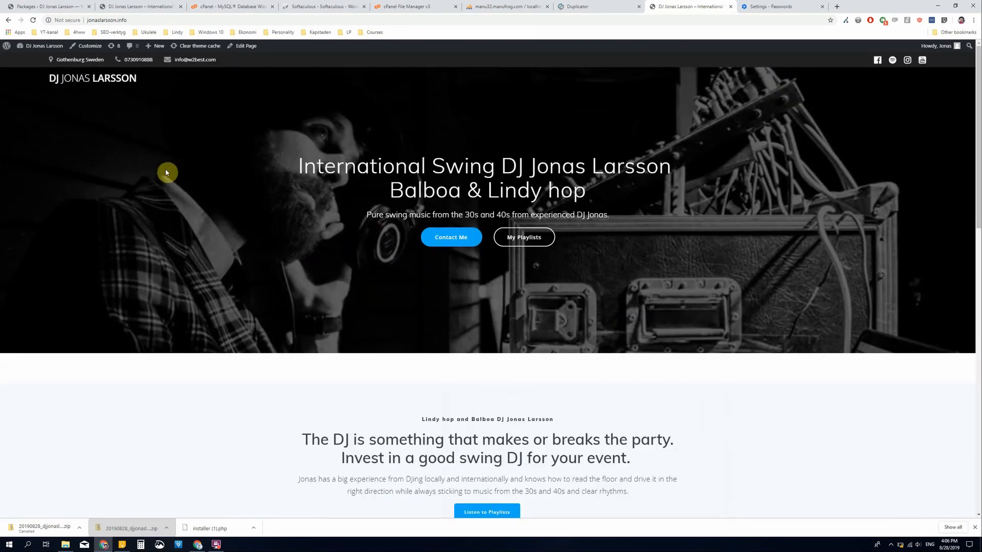